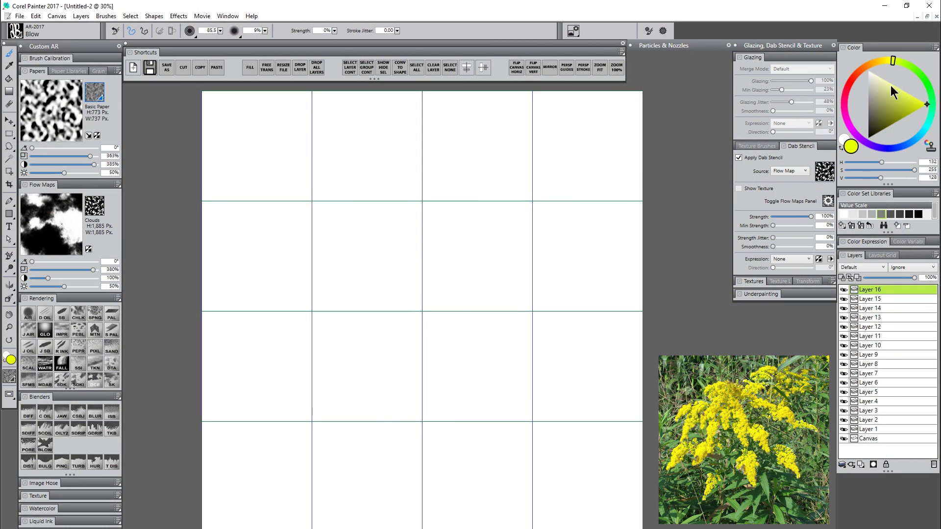
- Paint a flower bud on Layer 16 in the first grid cell with Smooth Palette Knife AR, using an olive base and bright yellow top
left_click(111, 331)
mouse_move(245, 141)
left_mouse_down()
mouse_move(264, 133)
mouse_move(281, 153)
left_mouse_up()
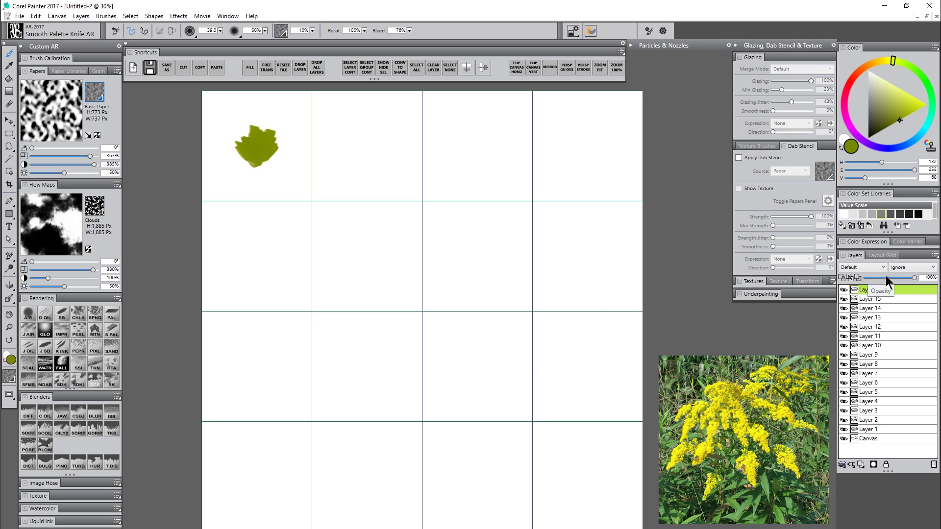
left_click(885, 61)
left_click_drag(916, 106, 921, 108)
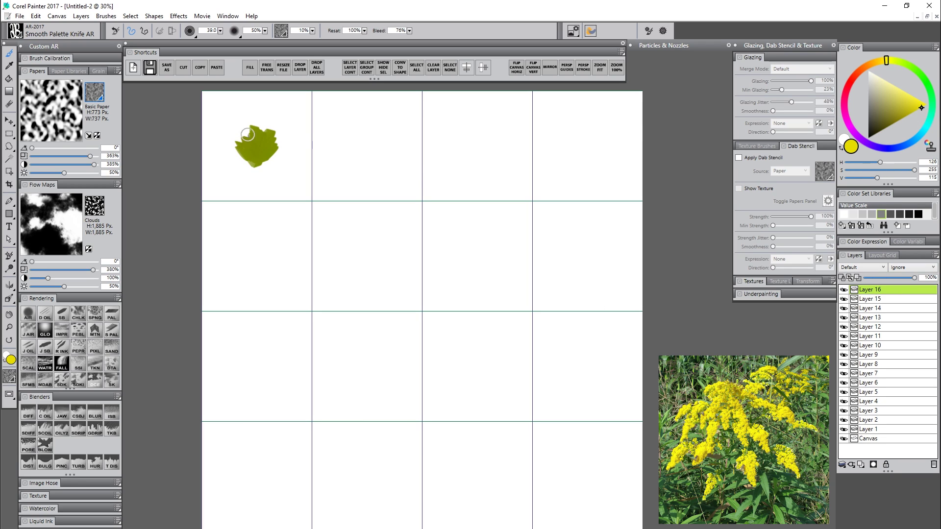
left_click_drag(247, 134, 256, 139)
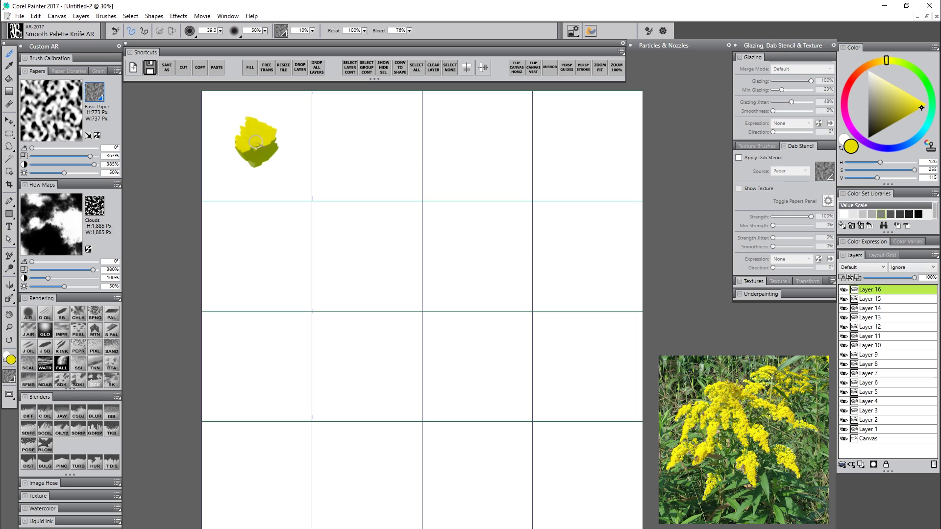
left_click_drag(883, 63, 889, 63)
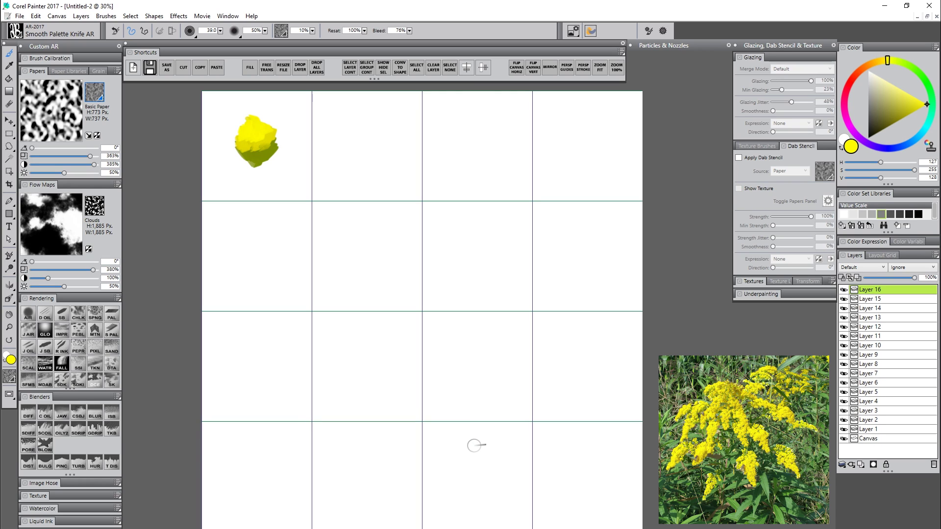
- On Layer 15, lay down radiating olive petals for an open flower in the second cell, using the bud's green
left_click(870, 299)
left_click(269, 153, "alt")
left_click_drag(361, 150, 336, 146)
mouse_move(361, 148)
left_mouse_down()
mouse_move(355, 128)
mouse_move(368, 127)
left_mouse_up()
left_click_drag(365, 149, 389, 138)
mouse_move(359, 152)
left_mouse_down()
mouse_move(345, 169)
mouse_move(368, 172)
left_mouse_up()
mouse_move(366, 149)
left_mouse_down()
mouse_move(389, 150)
mouse_move(355, 129)
left_mouse_up()
- Add a layer of yellow petals over the olive ones on the Layer 15 flower, using the bud's mid yellow
left_click(273, 140, "alt")
mouse_move(359, 148)
left_mouse_down()
mouse_move(337, 144)
mouse_move(374, 130)
left_mouse_up()
left_click_drag(357, 153, 343, 166)
left_click_drag(362, 155, 384, 164)
mouse_move(369, 150)
left_mouse_down()
mouse_move(390, 151)
mouse_move(387, 138)
mouse_move(353, 137)
left_mouse_up()
- Finish the Layer 15 flower with bright yellow petals radiating from its centre, sampled from the bud's tip
left_click(264, 126, "alt")
left_click_drag(364, 147, 368, 135)
mouse_move(360, 150)
left_mouse_down()
mouse_move(366, 124)
mouse_move(345, 163)
left_mouse_up()
left_click_drag(358, 148, 338, 142)
mouse_move(361, 146)
left_mouse_down()
mouse_move(355, 125)
mouse_move(367, 125)
left_mouse_up()
left_click_drag(359, 154, 347, 172)
mouse_move(366, 148)
left_mouse_down()
mouse_move(389, 134)
mouse_move(384, 159)
left_mouse_up()
left_click_drag(366, 153, 377, 169)
left_click(386, 140, "alt")
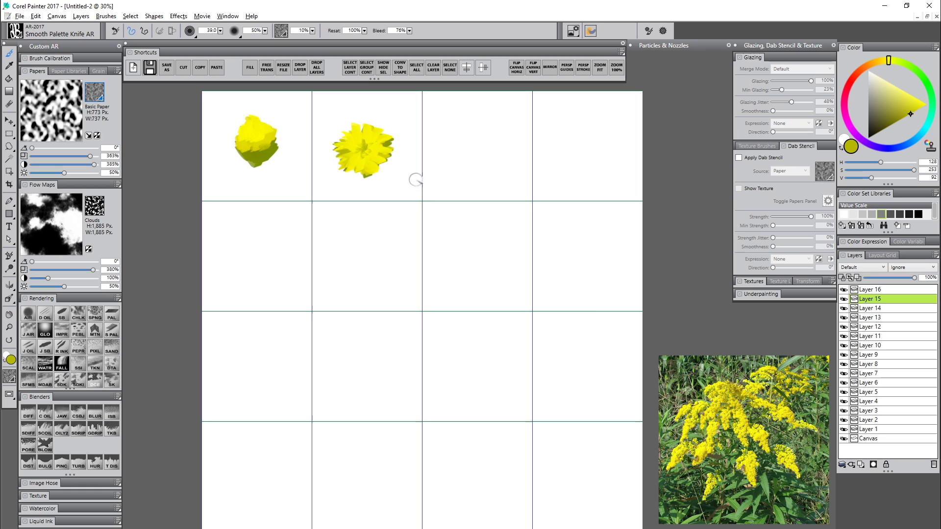
- On Layer 14, paint an upright tubular floret with a green body and yellow tip in the third cell
left_click(887, 310)
left_click(267, 154, "alt")
mouse_move(477, 137)
left_mouse_down()
mouse_move(471, 162)
mouse_move(482, 139)
mouse_move(471, 161)
mouse_move(482, 165)
left_mouse_up()
left_click(365, 142, "alt")
left_click(267, 154, "alt")
left_click(479, 156, "alt")
left_click(476, 139, "alt")
- Add more green tubular florets with yellow tips around the first one to form a cluster on Layer 14
mouse_move(454, 154)
left_mouse_down()
mouse_move(462, 175)
mouse_move(461, 153)
left_mouse_up()
left_click(267, 154, "alt")
left_click_drag(453, 160, 463, 177)
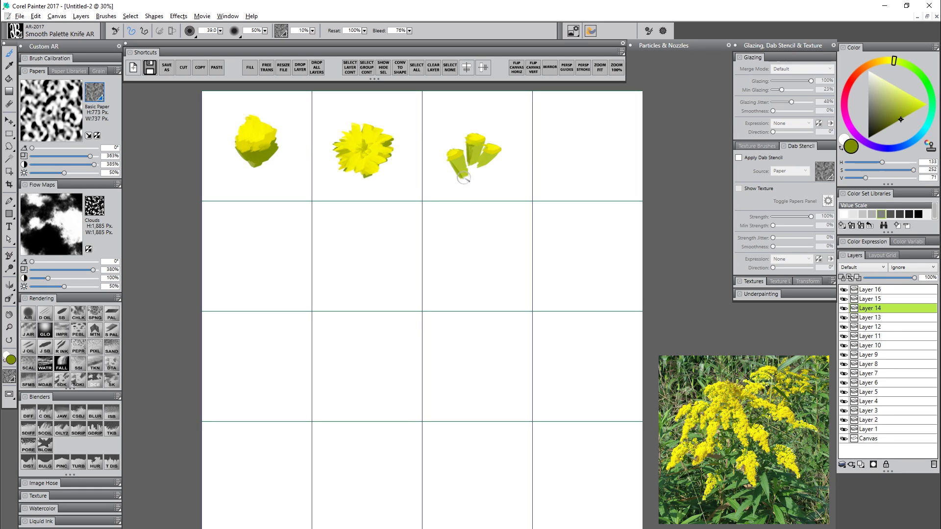
left_click(475, 139, "alt")
left_click(275, 151, "alt")
mouse_move(450, 141)
left_mouse_down()
mouse_move(465, 139)
mouse_move(468, 169)
mouse_move(482, 155)
mouse_move(473, 183)
left_mouse_up()
left_click(476, 139, "alt")
left_click(274, 151, "alt")
- On Layer 13, paint a wide side-view flower with an olive underside and bright yellow petals in the fourth cell
left_click(874, 319)
left_click(267, 156, "alt")
mouse_move(558, 142)
left_mouse_down()
mouse_move(612, 147)
mouse_move(583, 152)
left_mouse_up()
left_click(267, 139, "alt")
left_click(253, 132, "alt")
left_click_drag(615, 132, 585, 141)
left_click_drag(619, 129, 595, 144)
- On Layer 12, paint a side-view flower with an olive base and yellow petals in the second row's first cell
left_click(874, 327)
left_click(267, 156, "alt")
mouse_move(225, 264)
left_mouse_down()
mouse_move(283, 253)
mouse_move(250, 267)
left_mouse_up()
left_click(272, 137, "alt")
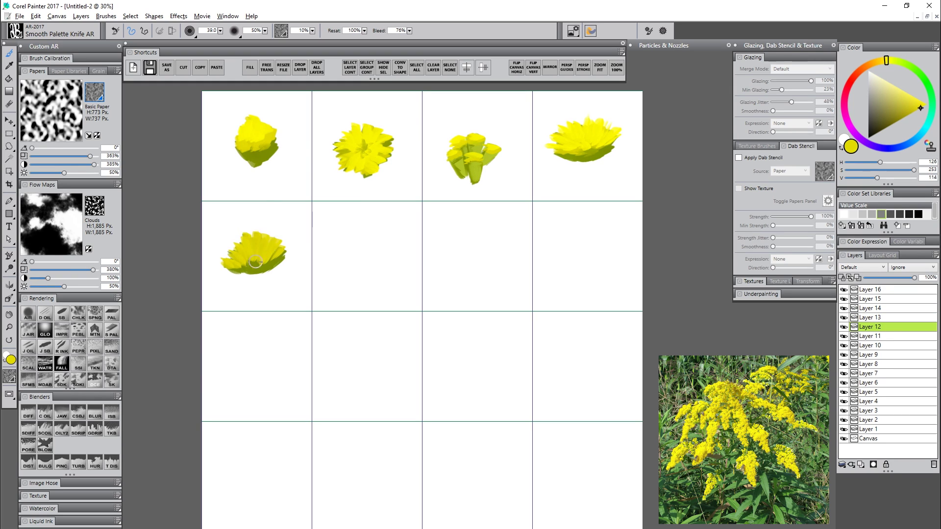
left_click_drag(254, 229, 254, 269)
left_click(267, 139, "alt")
left_click_drag(267, 254, 262, 269)
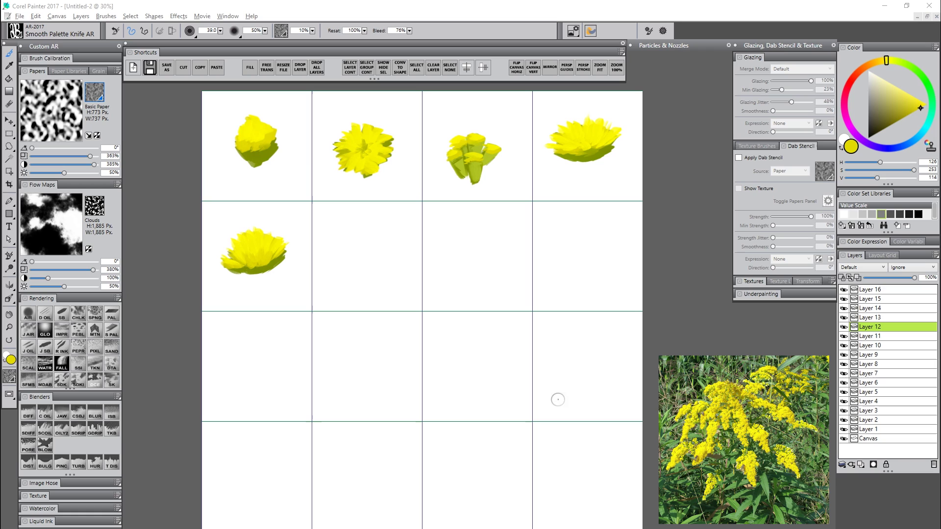
- Add lighter yellow highlights to the petals of the flowers on Layers 12, 13 and 14
left_click(907, 93)
left_click_drag(259, 234, 261, 251)
left_click(874, 317)
left_click_drag(583, 122, 583, 139)
left_click(874, 309)
left_click_drag(485, 146, 496, 149)
- Refine the bud on Layer 16 by outlining its petals in olive and tapering its green base downward
left_click(874, 290)
left_click_drag(361, 156, 354, 165)
left_click(264, 158, "alt")
mouse_move(244, 123)
left_mouse_down()
mouse_move(253, 149)
mouse_move(273, 133)
left_mouse_up()
mouse_move(236, 142)
left_mouse_down()
mouse_move(250, 117)
mouse_move(258, 176)
left_mouse_up()
left_click_drag(277, 145, 259, 175)
left_click(267, 156, "alt")
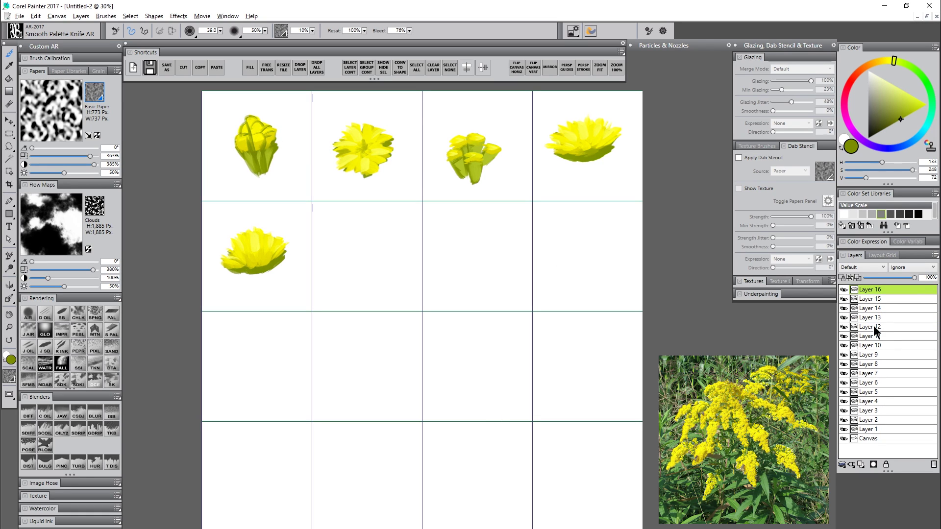
- On Layer 11, paint a star-shaped yellow flower with narrow petals in the second row's second cell
left_click(844, 336)
left_click(873, 336)
left_click(384, 155, "alt")
mouse_move(358, 236)
left_mouse_down()
mouse_move(387, 272)
mouse_move(361, 225)
mouse_move(345, 275)
left_mouse_up()
left_click(384, 145, "alt")
left_click(913, 108)
mouse_move(371, 270)
left_mouse_down()
mouse_move(377, 286)
mouse_move(344, 276)
left_mouse_up()
key("ctrl+z")
key("ctrl+z")
- On Layer 10, paint one large star-shaped flower with smaller ones above and below it in the second row's third cell
left_click(894, 61)
left_click(906, 110)
left_click(874, 346)
left_click(377, 250, "alt")
mouse_move(462, 238)
left_mouse_down()
mouse_move(485, 265)
mouse_move(473, 218)
mouse_move(513, 243)
left_mouse_up()
left_click(369, 237, "alt")
mouse_move(476, 273)
left_mouse_down()
mouse_move(494, 286)
mouse_move(473, 309)
left_mouse_up()
mouse_move(503, 222)
left_mouse_down()
mouse_move(515, 213)
mouse_move(512, 236)
left_mouse_up()
left_click(478, 255, "alt")
left_click_drag(482, 292, 500, 300)
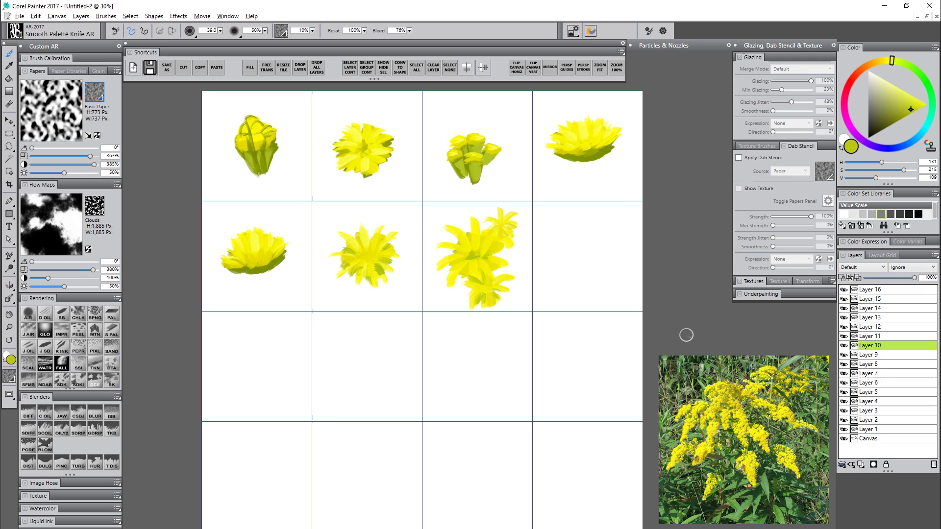
- On Layer 9, paint a small loose yellow flower in the second row's fourth cell
left_click(874, 355)
mouse_move(574, 245)
left_mouse_down()
mouse_move(593, 253)
mouse_move(568, 238)
left_mouse_up()
left_click_drag(590, 250, 608, 263)
- On Layer 8, paint a group of small yellow buds and a tiny star-shaped bloom in the third row's first cell
left_click(874, 364)
left_click_drag(238, 360, 253, 364)
left_click_drag(260, 351, 275, 356)
mouse_move(272, 382)
left_mouse_down()
mouse_move(286, 385)
mouse_move(252, 373)
mouse_move(267, 375)
mouse_move(269, 336)
left_mouse_up()
left_click(271, 255, "alt")
mouse_move(270, 351)
left_mouse_down()
mouse_move(278, 343)
mouse_move(255, 344)
mouse_move(269, 336)
left_mouse_up()
- On Layer 7, paint a large flower with broad yellow petals in the third row's second cell
left_click(874, 374)
left_click_drag(361, 368, 362, 341)
mouse_move(358, 370)
left_mouse_down()
mouse_move(325, 376)
mouse_move(394, 385)
left_mouse_up()
left_click_drag(370, 363, 381, 344)
left_click(373, 367, "alt")
left_click_drag(363, 394, 372, 386)
- On Layer 6, paint a cluster of overlapping yellow flowers in the third row's third cell
left_click(874, 383)
left_click_drag(464, 359, 445, 353)
mouse_move(470, 353)
left_mouse_down()
mouse_move(485, 336)
mouse_move(519, 377)
mouse_move(517, 345)
left_mouse_up()
left_click(588, 131, "alt")
left_click(874, 392)
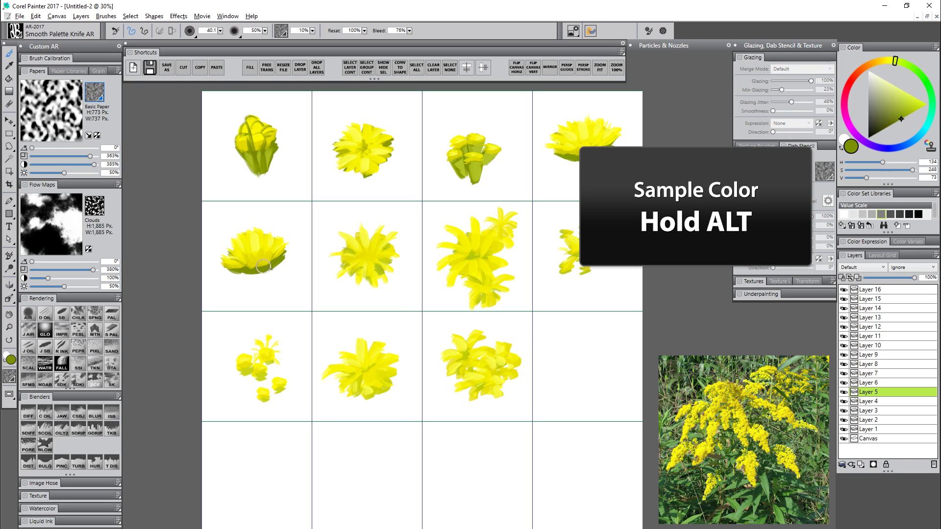
- Extend the flower on Layer 12 downward with green tubular stems that converge beneath its petals
left_click(870, 327)
left_click(269, 261, "alt")
left_click_drag(244, 264, 257, 286)
left_click_drag(278, 256, 257, 288)
- Add green tubular stems beneath the flower on Layer 13 and a small yellow bloom at its lower edge
left_click(869, 317)
left_click_drag(561, 146, 573, 155)
left_click(585, 141, "alt")
left_click_drag(606, 140, 589, 172)
left_click(588, 131, "alt")
mouse_move(601, 151)
left_mouse_down()
mouse_move(593, 172)
mouse_move(608, 161)
left_mouse_up()
left_click_drag(594, 165, 584, 172)
left_click_drag(594, 165, 601, 174)
- On Layer 5, paint a scattered group of small yellow flowers filling the third row's fourth cell
left_click(865, 392)
left_click_drag(583, 357, 581, 339)
left_click_drag(600, 388, 618, 379)
left_click_drag(610, 339, 624, 327)
mouse_move(564, 391)
left_mouse_down()
mouse_move(550, 405)
mouse_move(586, 403)
left_mouse_up()
- On Layer 4, paint four separate small yellow flowers in the fourth row's first cell
left_click(868, 402)
mouse_move(247, 455)
left_mouse_down()
mouse_move(259, 437)
mouse_move(301, 455)
left_mouse_up()
left_click_drag(255, 491, 270, 481)
left_click_drag(219, 513, 216, 500)
- On Layer 3, paint a group of yellow blooms with green tubular florets in the fourth row's second cell
left_click(340, 132, "alt")
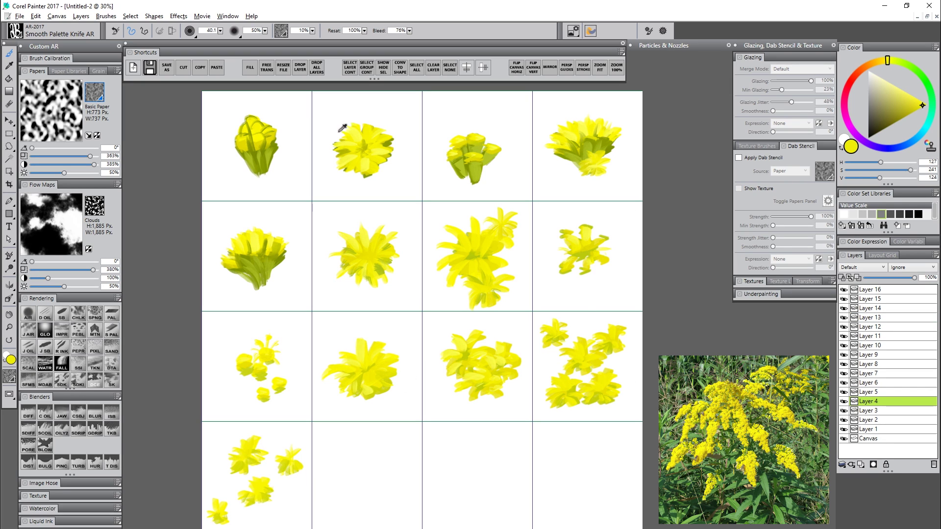
left_click(868, 410)
left_click(456, 390, "alt")
left_click_drag(395, 452, 393, 433)
mouse_move(357, 477)
left_mouse_down()
mouse_move(375, 471)
mouse_move(362, 468)
left_mouse_up()
left_click_drag(346, 450, 354, 470)
left_click_drag(359, 479, 359, 459)
left_click_drag(361, 478, 375, 474)
mouse_move(394, 452)
left_mouse_down()
mouse_move(386, 442)
mouse_move(382, 466)
left_mouse_up()
left_click_drag(349, 443, 355, 463)
left_click(348, 441, "alt")
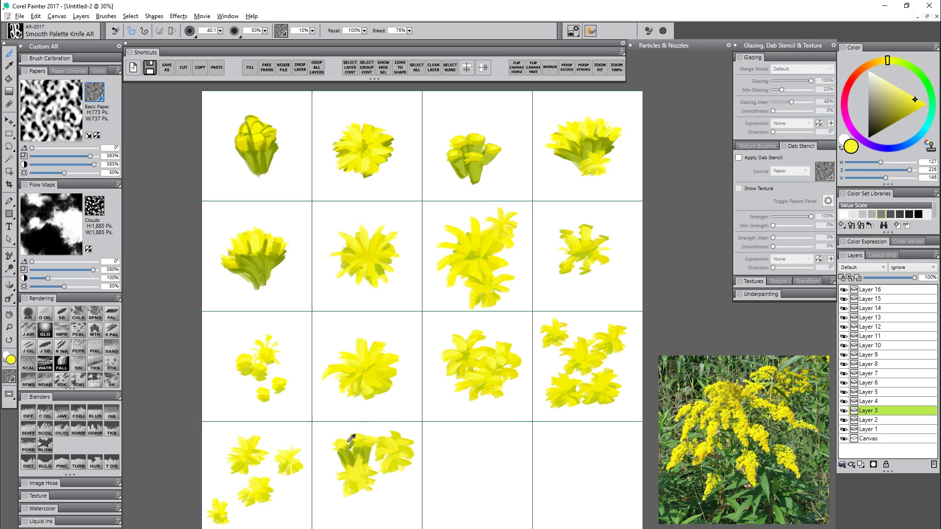
- On Layer 2, paint a larger and a smaller yellow flower with short green bases in the fourth row's third cell
left_click(870, 420)
left_click_drag(471, 471, 496, 457)
left_click(355, 455, "alt")
mouse_move(503, 493)
left_mouse_down()
mouse_move(519, 484)
mouse_move(476, 502)
mouse_move(455, 460)
left_mouse_up()
left_click(478, 466, "alt")
left_click_drag(503, 495, 496, 484)
- On Layer 1, paint green tubular florets with yellow tips in the fourth row's fourth cell
left_click(867, 430)
left_click_drag(568, 471, 580, 495)
left_click_drag(593, 456, 611, 467)
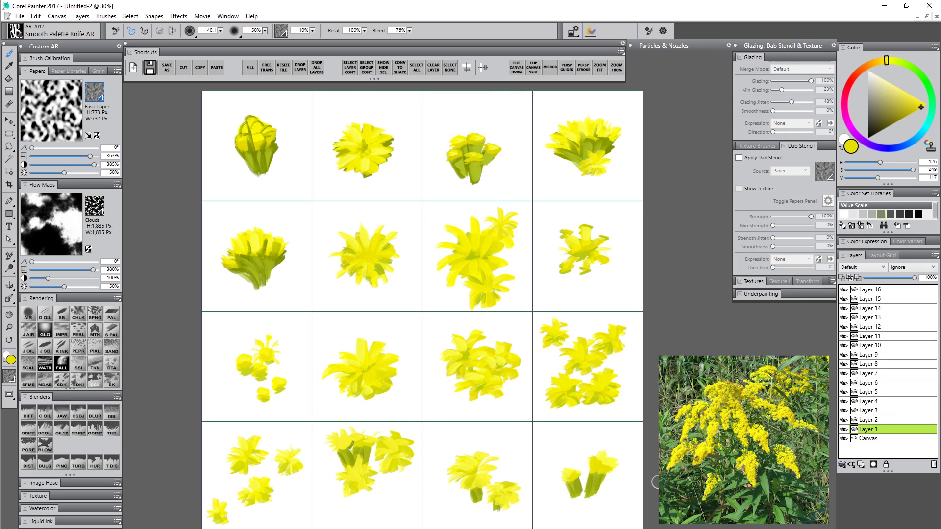
- Enlarge the open flower on Layer 15 with extra olive and light yellow petals around its edges
left_click(870, 299)
left_click_drag(347, 162, 336, 172)
left_click_drag(384, 142, 399, 132)
left_click(365, 174, "alt")
mouse_move(360, 141)
left_mouse_down()
mouse_move(345, 128)
mouse_move(358, 115)
left_mouse_up()
left_click(363, 147, "alt")
left_click_drag(386, 138, 398, 129)
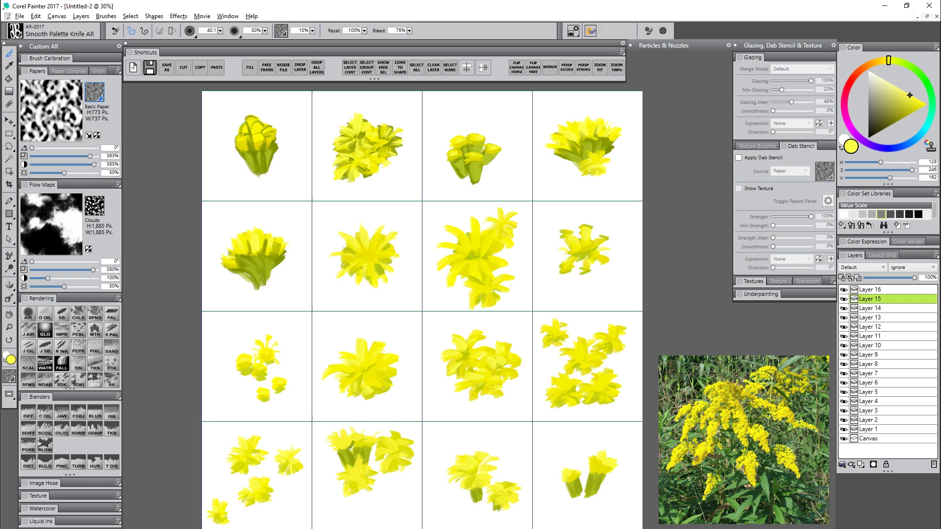
- Scale down the flowers on Layer 11 and Layer 10 with Free Transform so they fit inside their grid cells
left_click(870, 336)
left_click(266, 68)
left_click_drag(399, 223, 387, 232)
key("Return")
left_click(870, 345)
left_click(267, 68)
left_click_drag(518, 207, 507, 221)
key("Return")
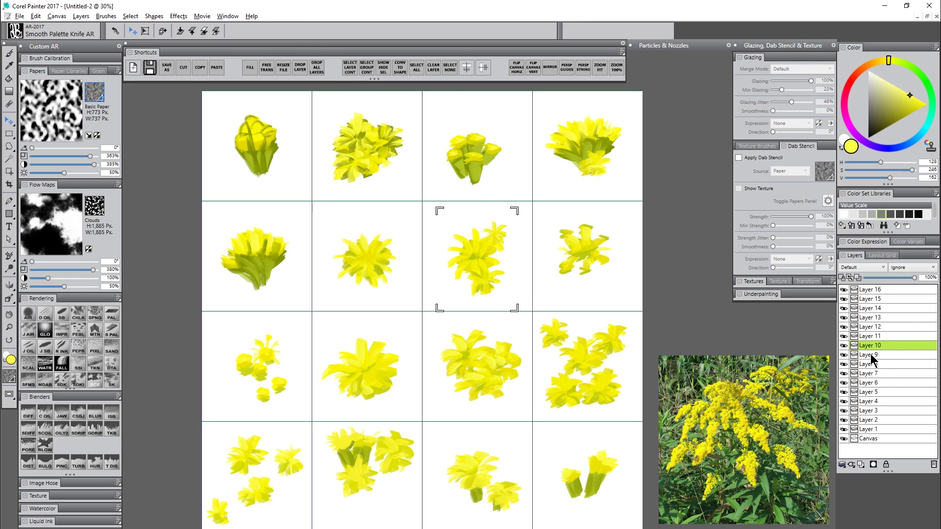
- Shrink the flower on Layer 7 within its cell and save the document as yellow-flowers.psd
left_click(869, 373)
key("ctrl+shift+s")
left_click(526, 433)
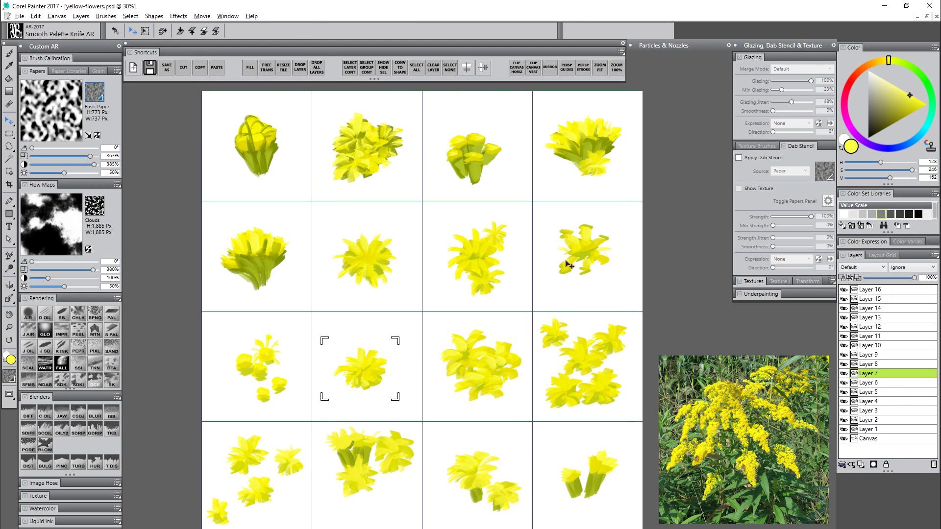
- Group all sixteen flower layers and make an Image Hose nozzle from the group
left_click(870, 289)
left_click(870, 429, "shift")
key("ctrl+g")
left_click(49, 398)
left_click(42, 410)
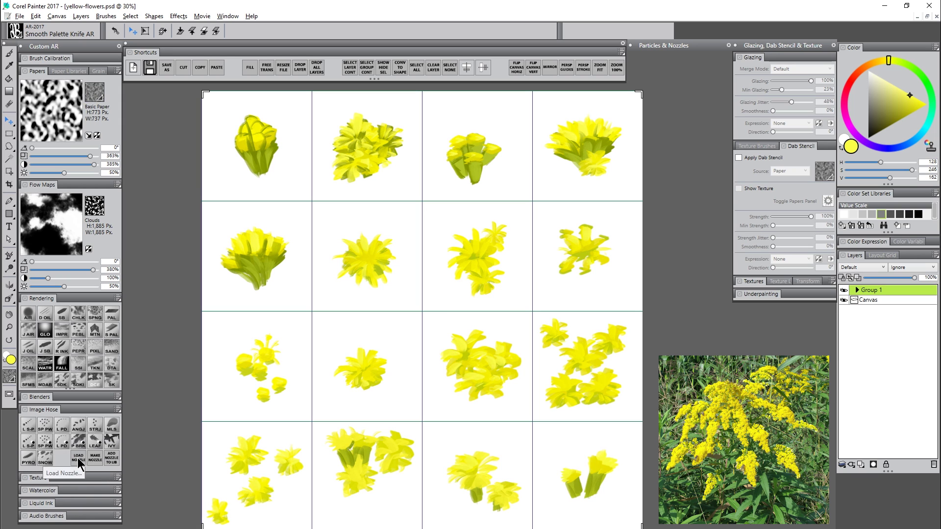
left_click(97, 456)
- Save the generated nozzle image as yellow-flowers in Painter RIFF format in the nature folder
key("ctrl+shift+s")
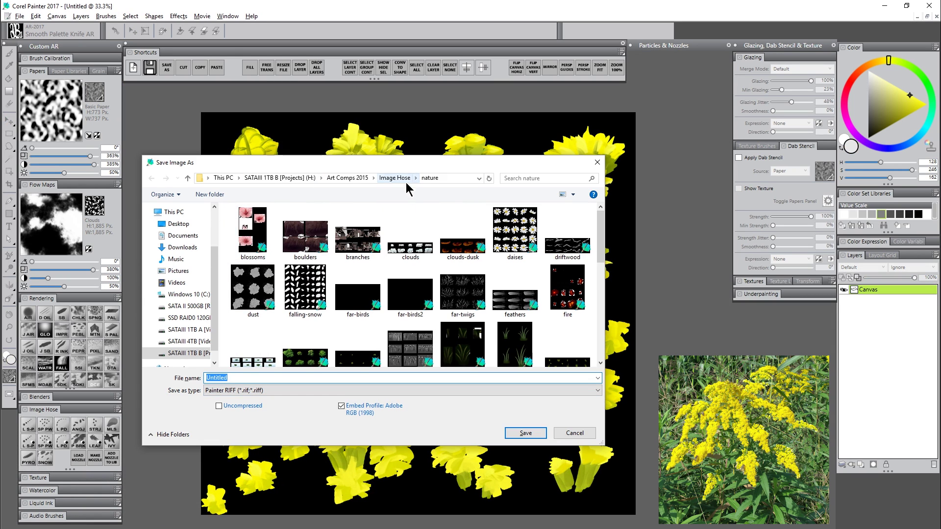
type("yellow-flowers")
key("Return")
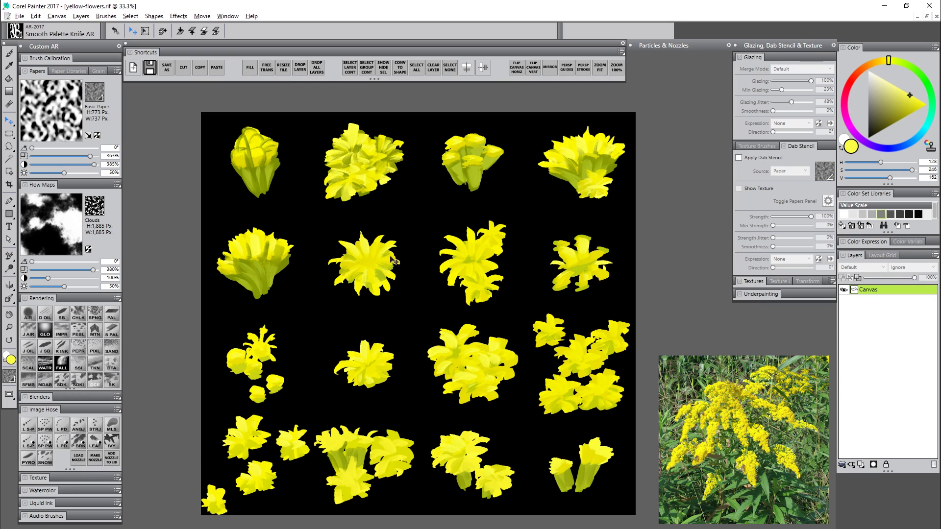
- Create a new 3000 × 3000 pixel image at 72 pixels per inch and fill it with muted green (H 155, S 76, V 107)
left_click(134, 66)
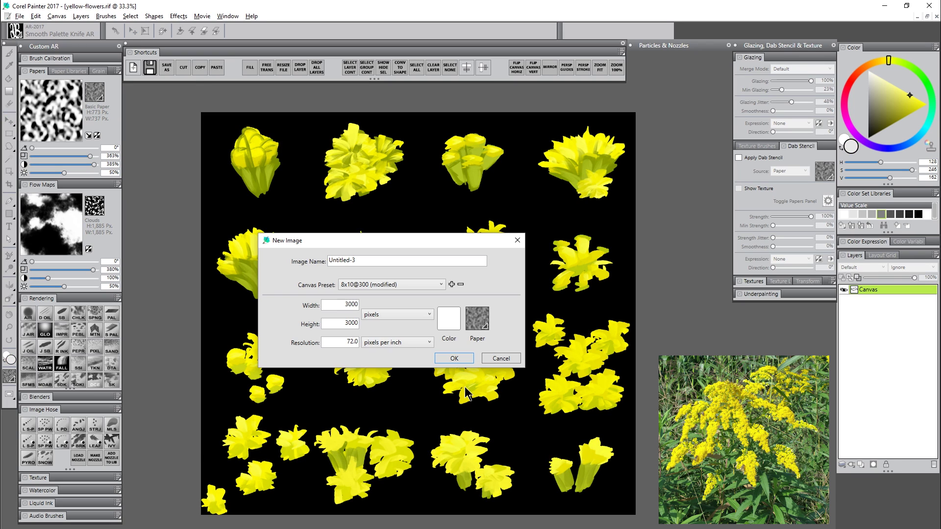
left_click(458, 362)
left_click(915, 71)
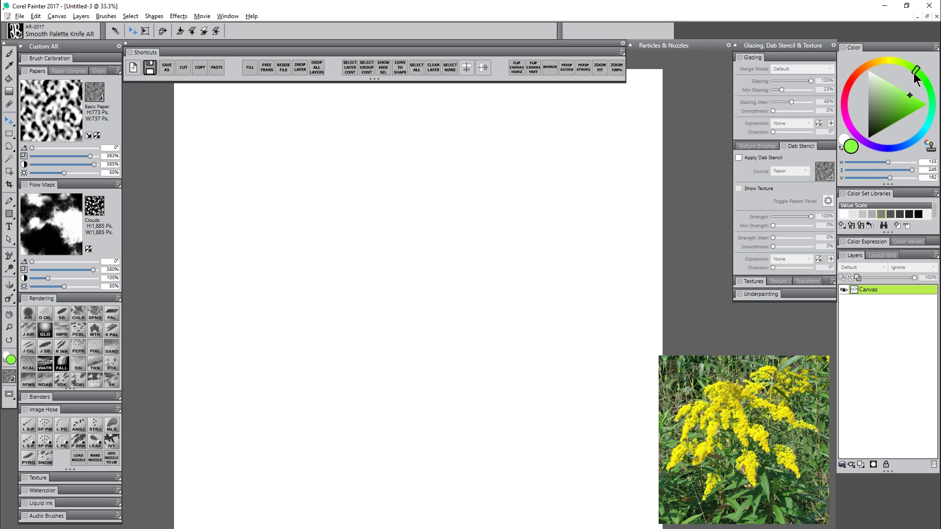
left_click(892, 108)
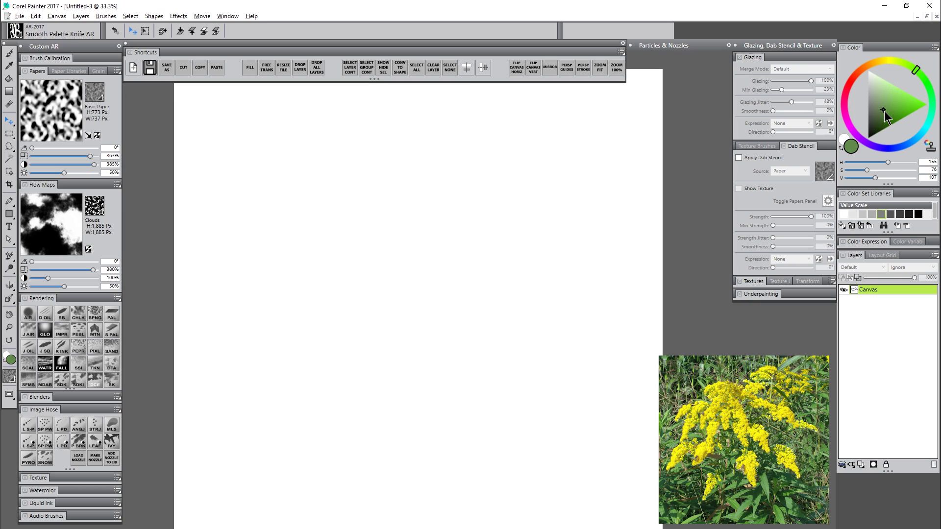
key("ctrl+f")
key("Return")
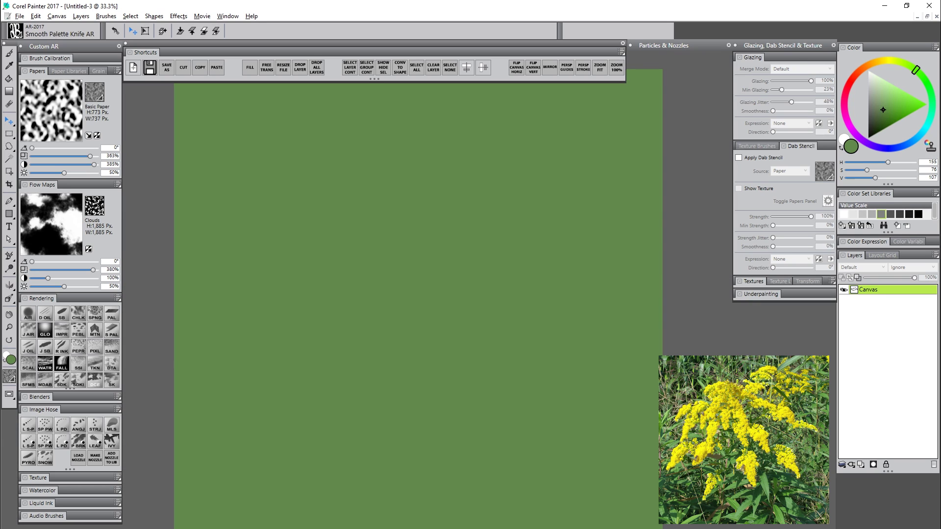
- Add a new layer above the canvas and load the yellow-flowers nozzle from the nature folder
left_click(860, 464)
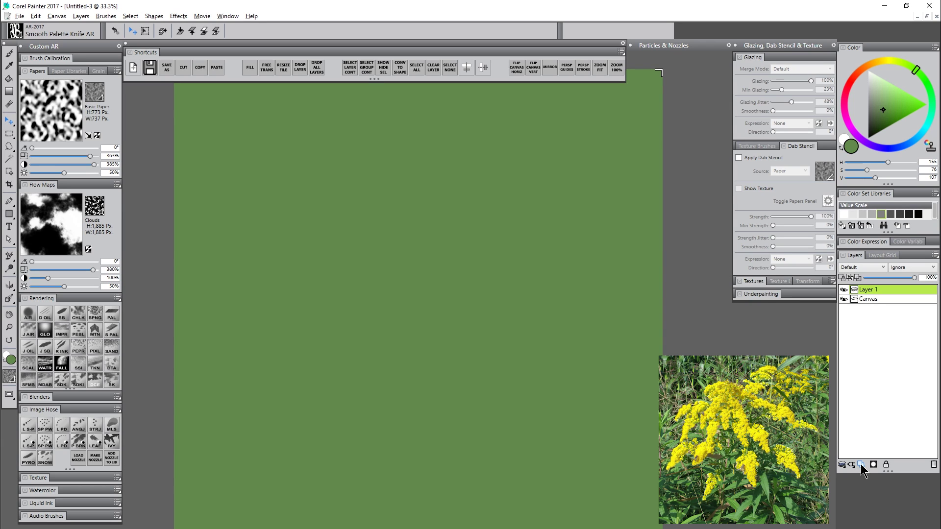
left_click(79, 458)
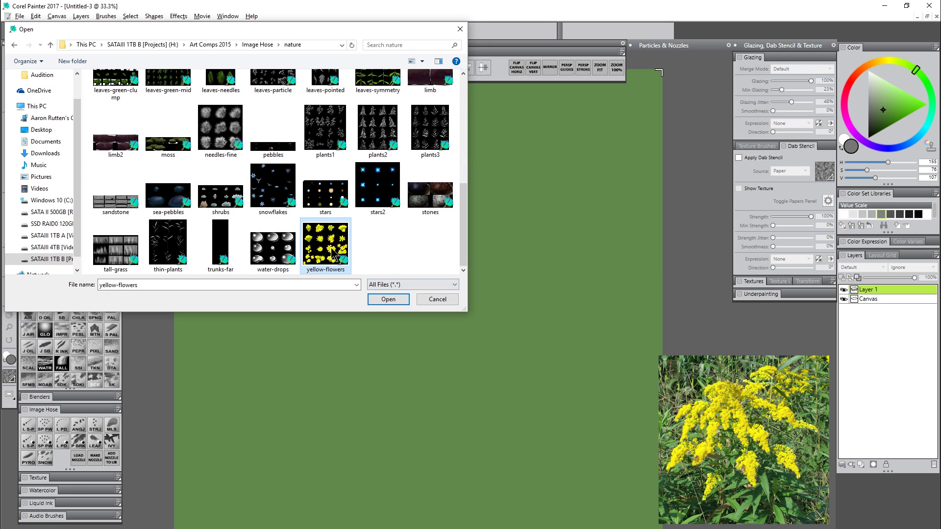
left_click(387, 300)
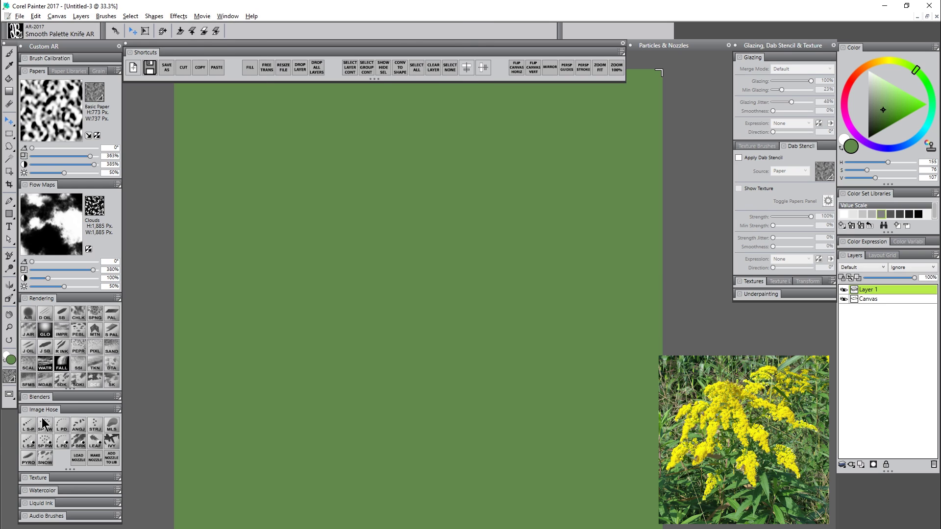
- Spray branching goldenrod clusters across the left and right of the green canvas using the Linear-Size-P Angle-D Image Hose brush
left_click(61, 425)
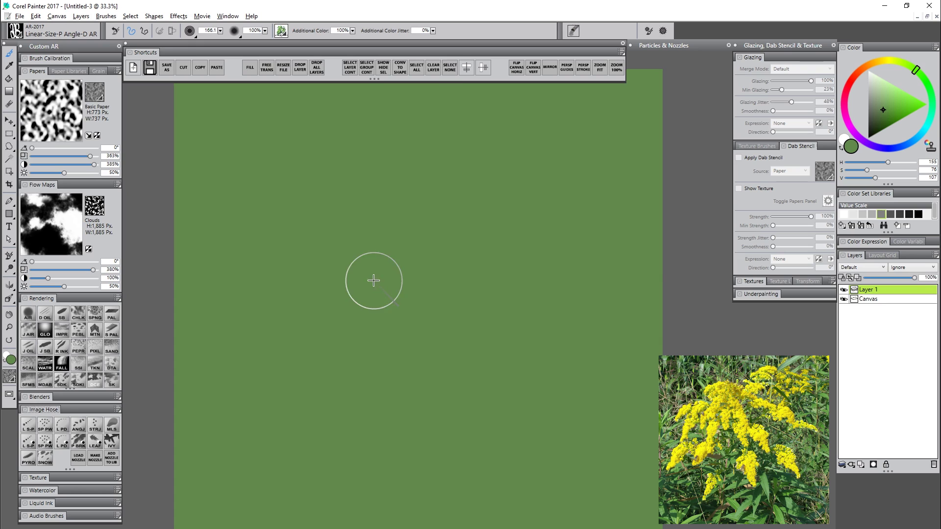
mouse_move(373, 281)
left_mouse_down()
mouse_move(395, 272)
mouse_move(451, 284)
mouse_move(357, 357)
mouse_move(338, 343)
mouse_move(429, 334)
mouse_move(417, 366)
left_mouse_up()
key("ctrl+z")
mouse_move(513, 271)
left_mouse_down()
mouse_move(515, 293)
mouse_move(532, 303)
mouse_move(531, 338)
mouse_move(580, 307)
mouse_move(544, 391)
mouse_move(571, 397)
mouse_move(531, 418)
mouse_move(609, 422)
mouse_move(528, 495)
mouse_move(515, 494)
left_mouse_up()
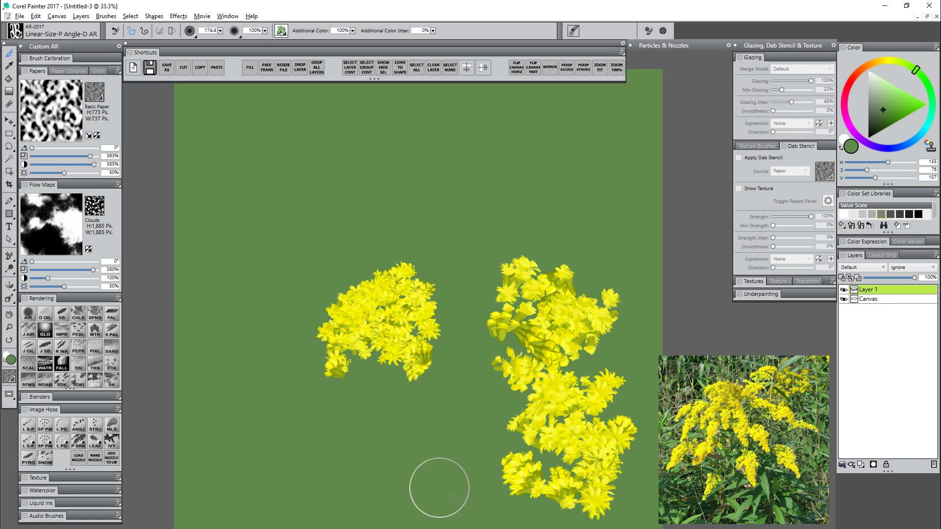
mouse_move(439, 487)
left_mouse_down()
mouse_move(424, 439)
mouse_move(269, 441)
mouse_move(285, 411)
mouse_move(294, 336)
mouse_move(288, 284)
mouse_move(254, 256)
mouse_move(252, 211)
mouse_move(282, 201)
mouse_move(254, 151)
mouse_move(303, 260)
mouse_move(358, 276)
left_mouse_up()
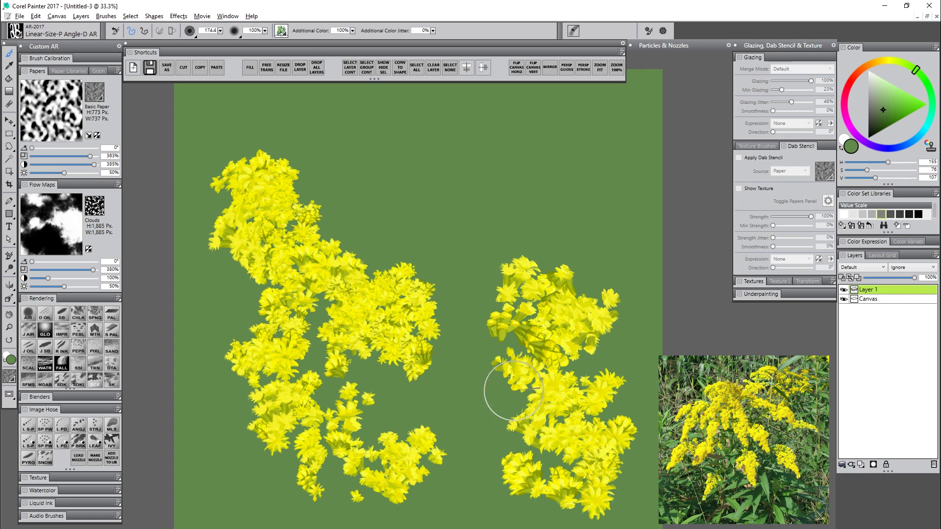
- Target the Canvas beneath the flowers and set up the Plant Brush particle brush with dark green main and additional colors
left_click(884, 298)
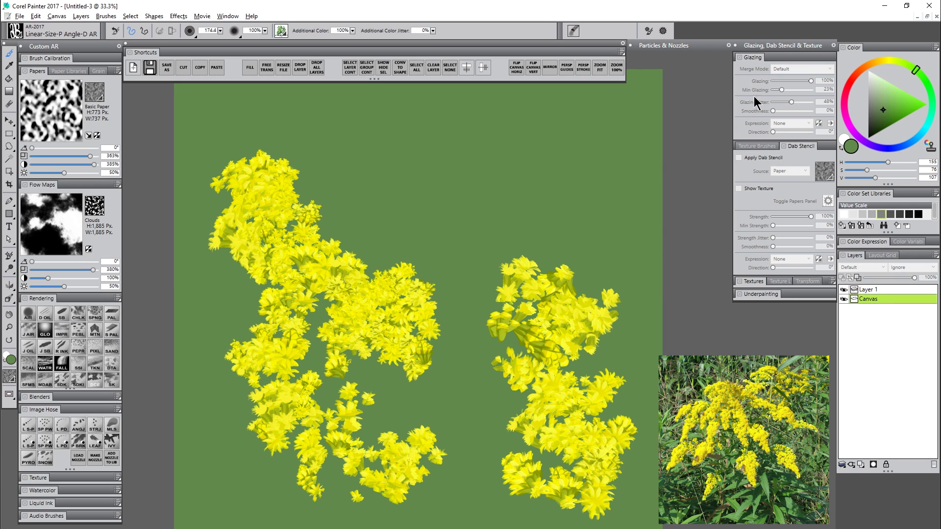
left_click(698, 45)
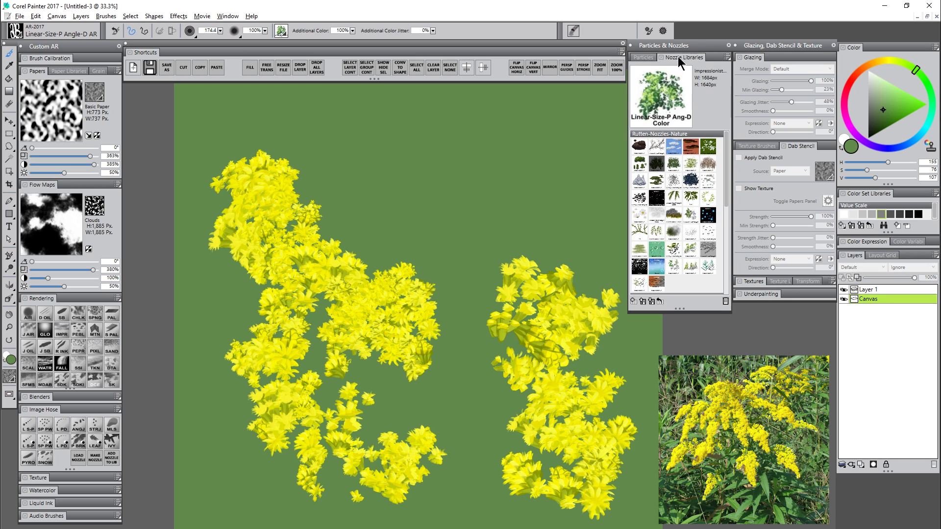
left_click(649, 57)
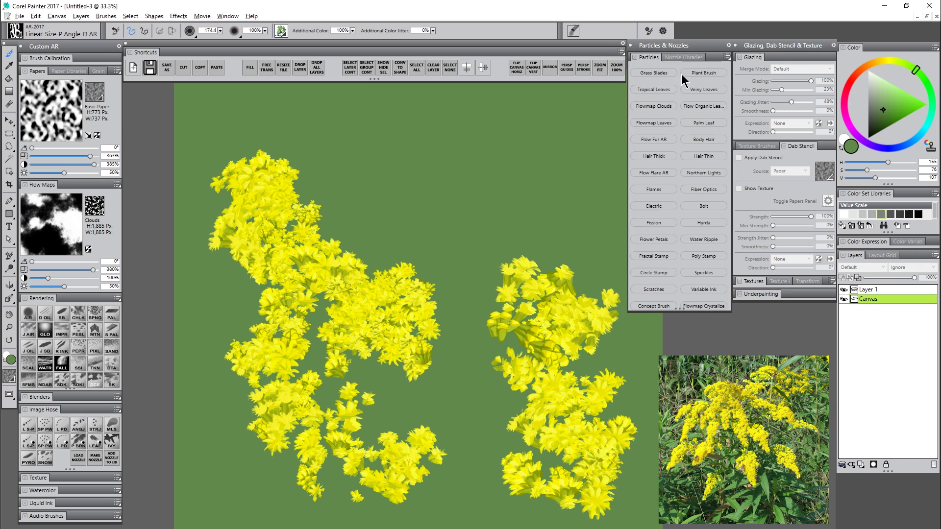
left_click(712, 73)
left_click(882, 121)
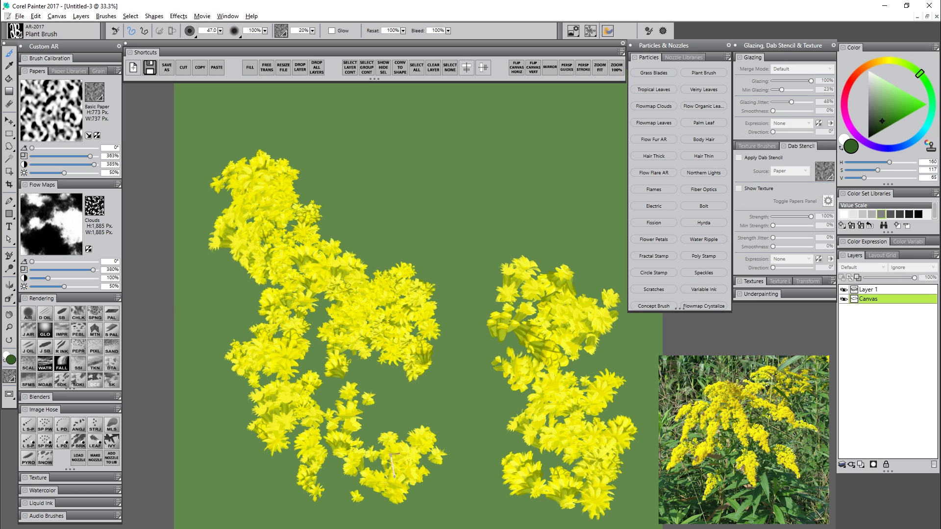
left_click(843, 140)
left_click(886, 123)
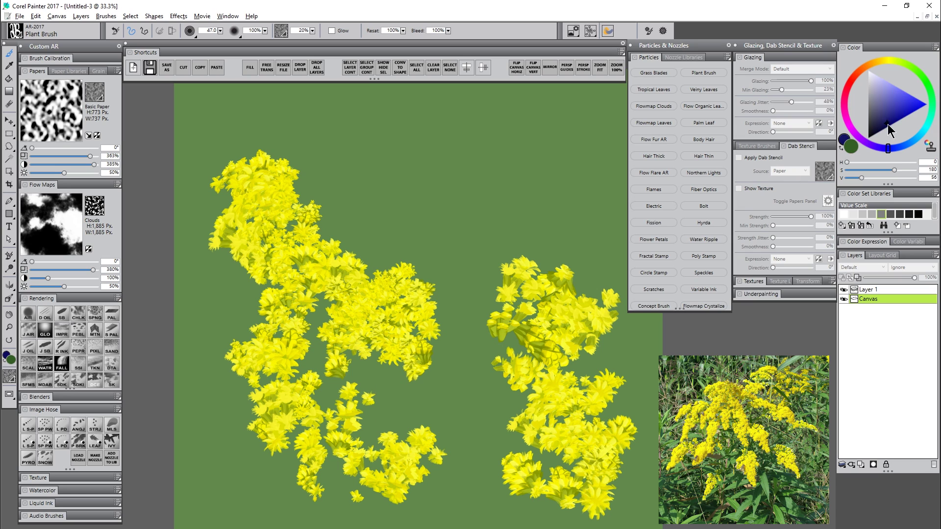
left_click_drag(923, 81, 930, 90)
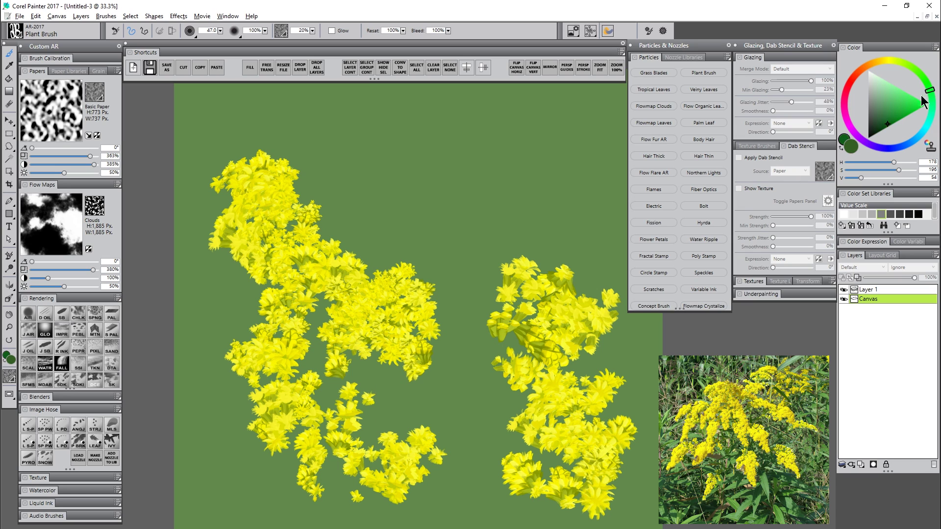
- Paint dark green leaves behind the lower half of the left flower cluster, extending outward on both sides
left_click_drag(376, 394, 478, 348)
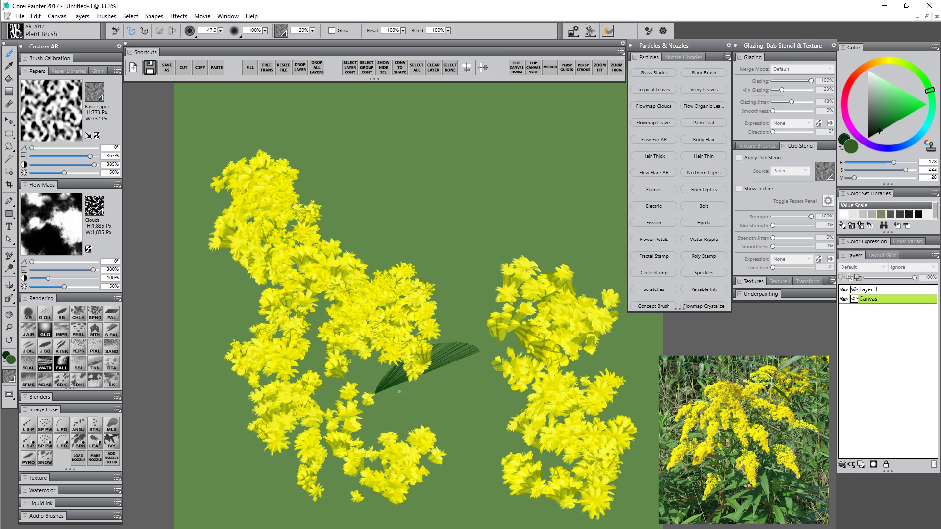
key("ctrl+z")
left_click_drag(377, 396, 476, 352)
left_click_drag(330, 371, 290, 362)
left_click_drag(291, 411, 208, 414)
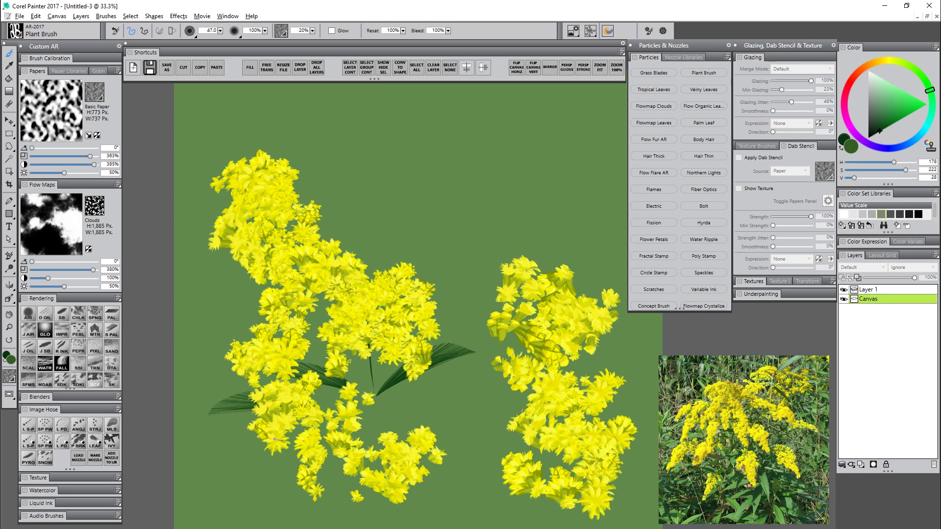
left_click_drag(285, 440, 201, 473)
left_click_drag(298, 472, 240, 444)
left_click_drag(295, 490, 219, 494)
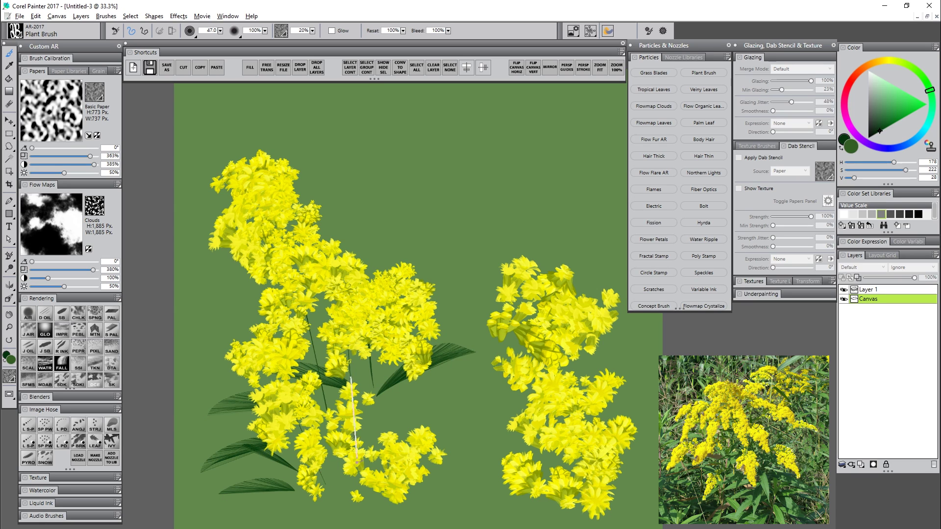
- Paint more dark green leaves and thin stems between the two flower clusters and beneath their lower blooms
mouse_move(493, 470)
left_mouse_down()
mouse_move(468, 451)
mouse_move(531, 397)
left_mouse_up()
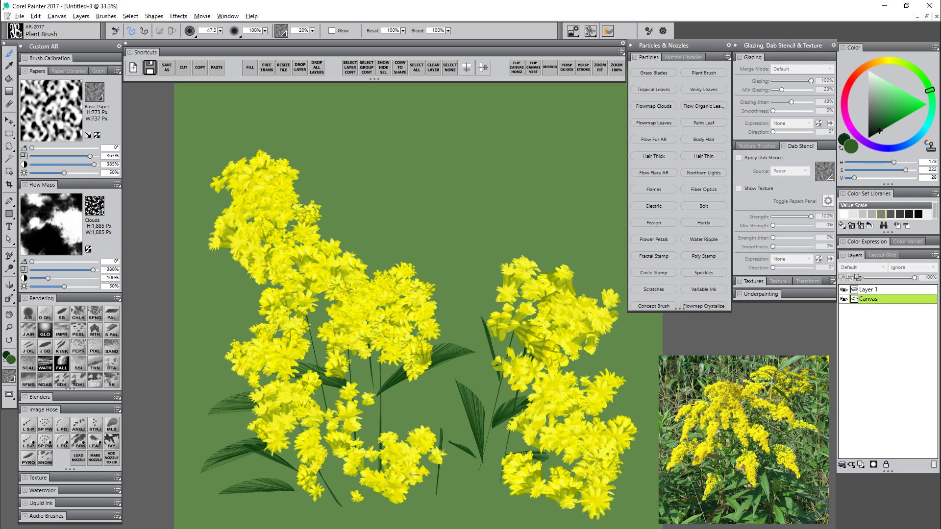
mouse_move(381, 435)
left_mouse_down()
mouse_move(424, 384)
mouse_move(359, 409)
left_mouse_up()
left_click_drag(364, 485, 317, 483)
left_click_drag(420, 501, 436, 459)
mouse_move(449, 502)
left_mouse_down()
mouse_move(460, 483)
mouse_move(500, 456)
left_mouse_up()
left_click_drag(483, 500, 517, 487)
left_click_drag(547, 503, 564, 491)
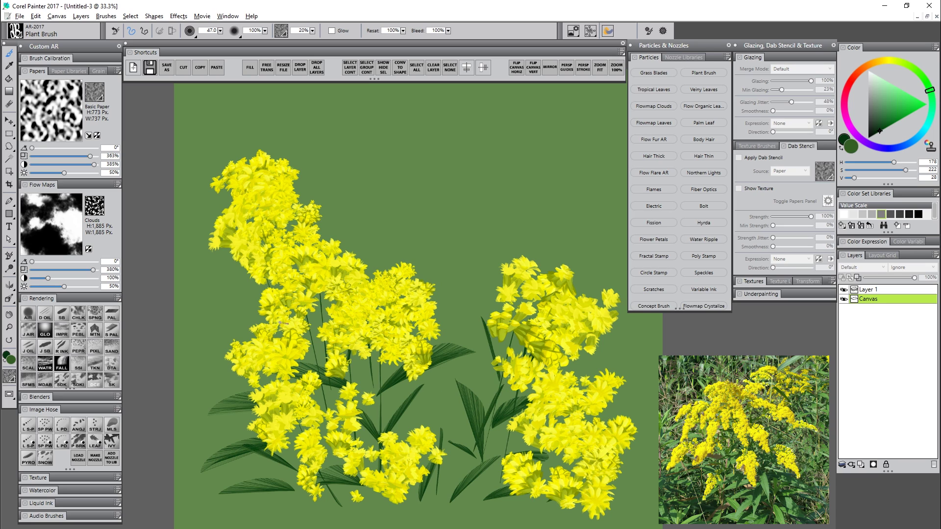
- Add dark green leaves around the upper part of the left cluster and on both sides of the right cluster
mouse_move(268, 298)
left_mouse_down()
mouse_move(208, 315)
mouse_move(207, 348)
left_mouse_up()
mouse_move(343, 251)
left_mouse_down()
mouse_move(351, 206)
mouse_move(384, 241)
left_mouse_up()
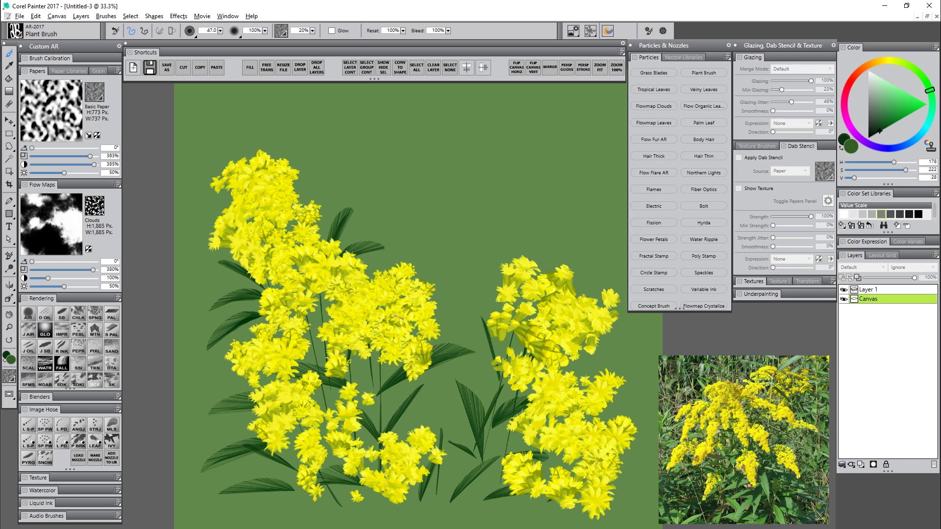
left_click_drag(496, 352, 449, 312)
left_click_drag(574, 367, 628, 356)
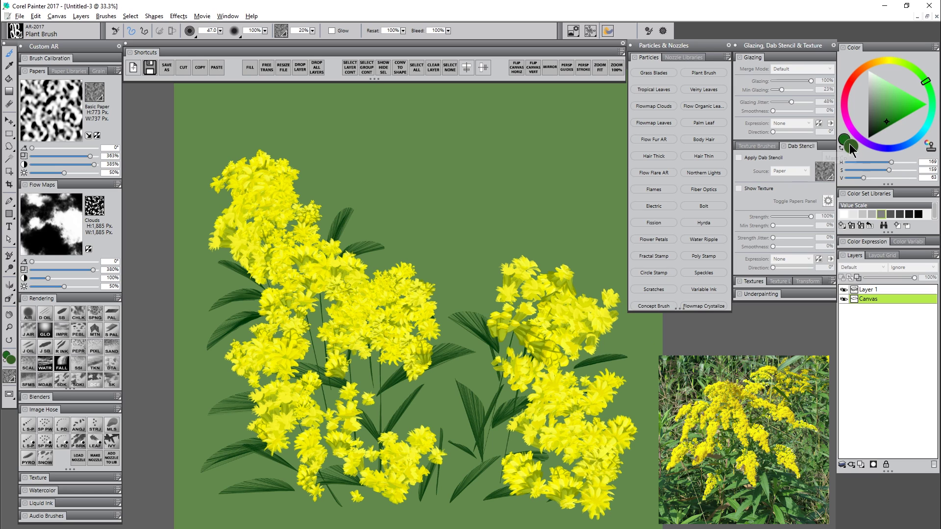
- Set the main color to a yellower green (H 149, S 156, V 83) and paint accent leaves over the existing foliage
left_click(850, 145)
left_click(912, 68)
left_click(892, 116)
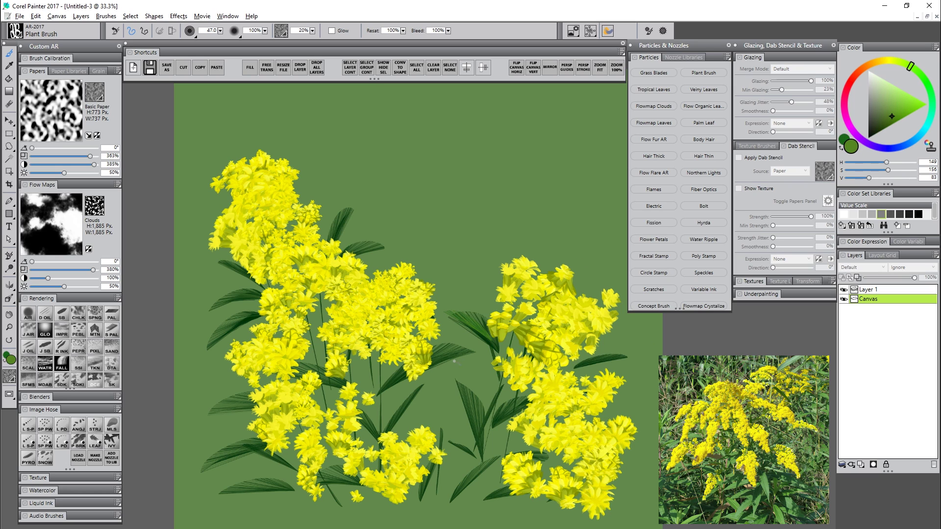
left_click_drag(381, 392, 465, 344)
mouse_move(263, 289)
left_mouse_down()
mouse_move(218, 264)
mouse_move(201, 305)
left_mouse_up()
left_click_drag(477, 433, 447, 387)
- Add thin strokes in lighter greens among the stems below the flowers, and collapse the Particles palette
left_click(896, 96)
left_click_drag(324, 398, 307, 313)
left_click(885, 109)
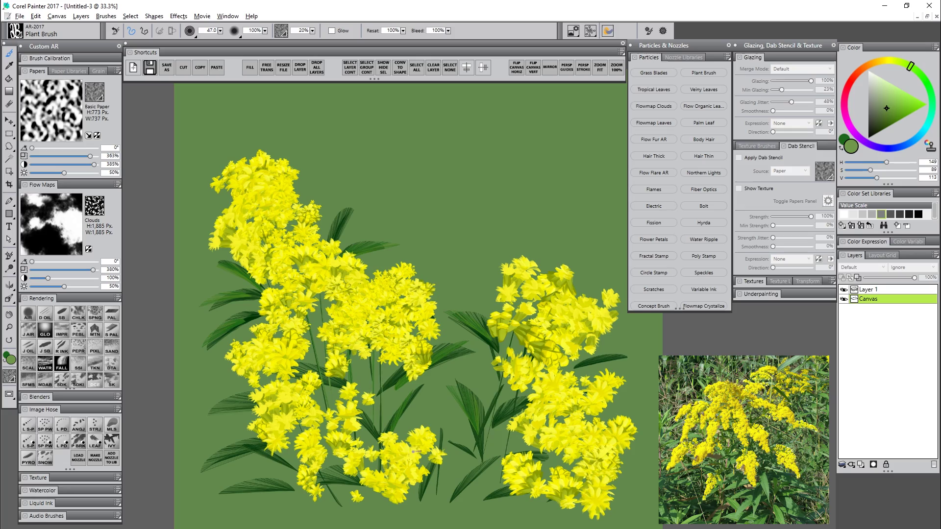
left_click_drag(444, 430, 436, 490)
double_click(713, 57)
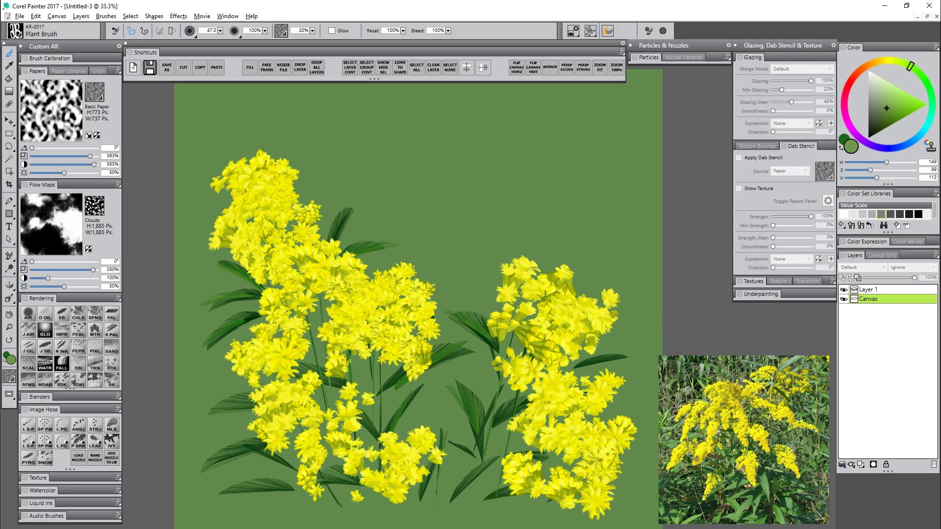